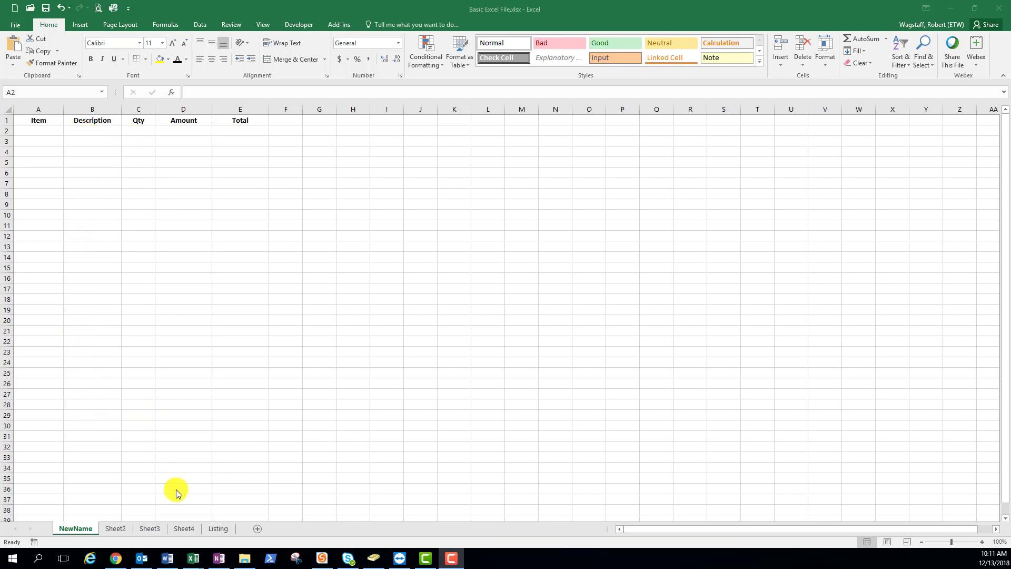
- On the Listing sheet, enter the formula =C2*D2 in cell E2 to multiply the Logitech Mouse quantity by its amount
left_click(215, 530)
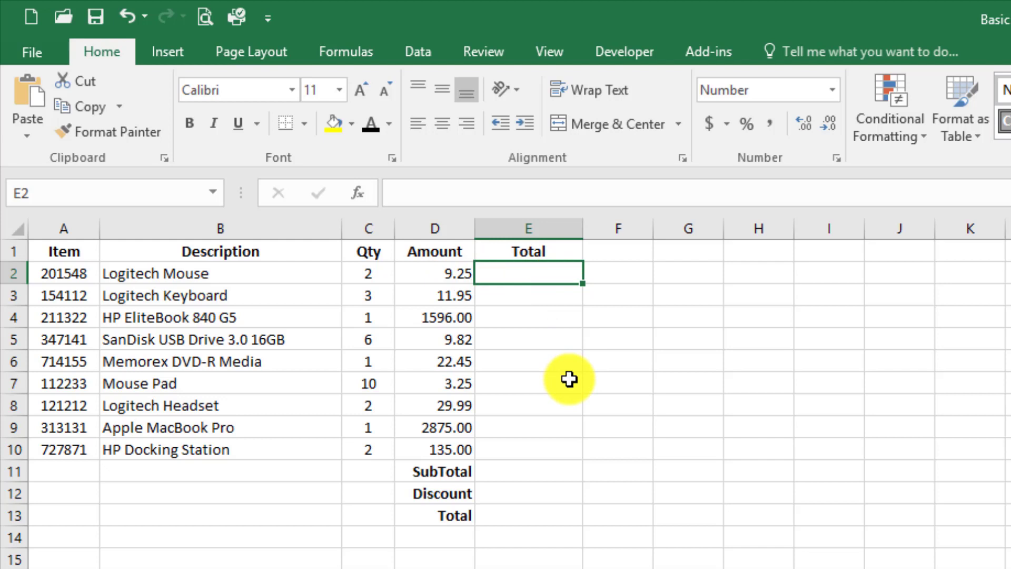
type("=")
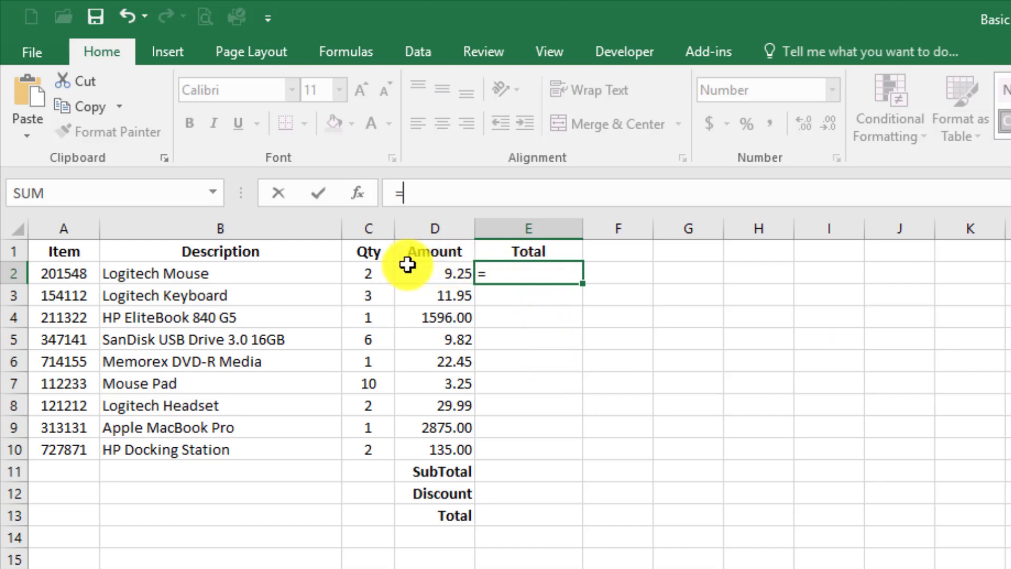
left_click(374, 274)
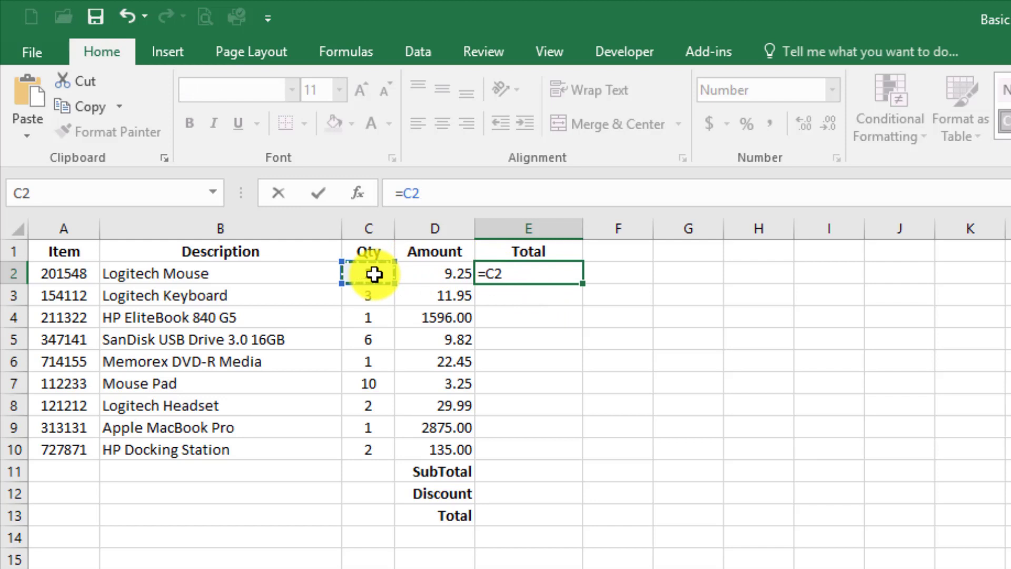
type("*")
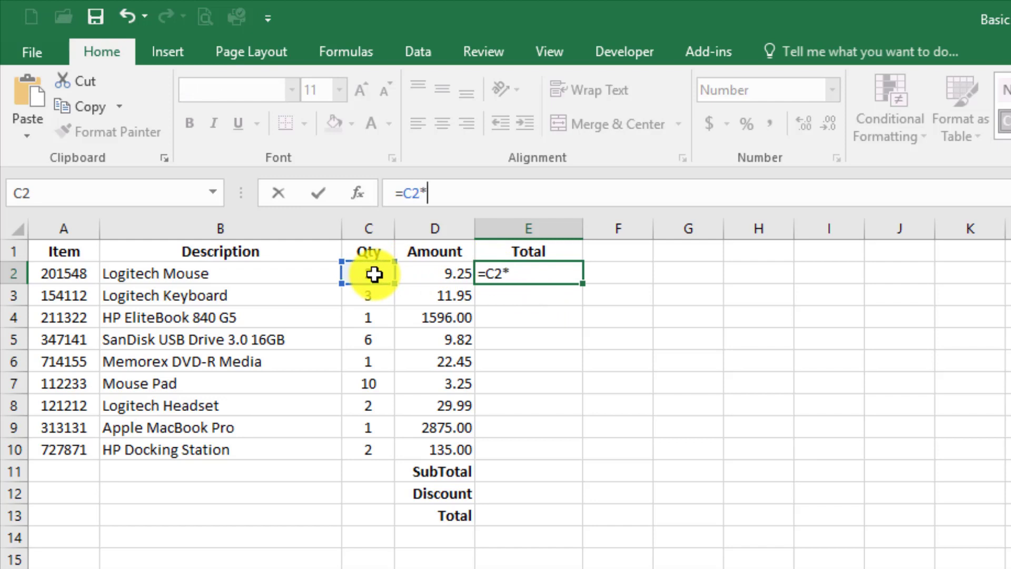
left_click(439, 273)
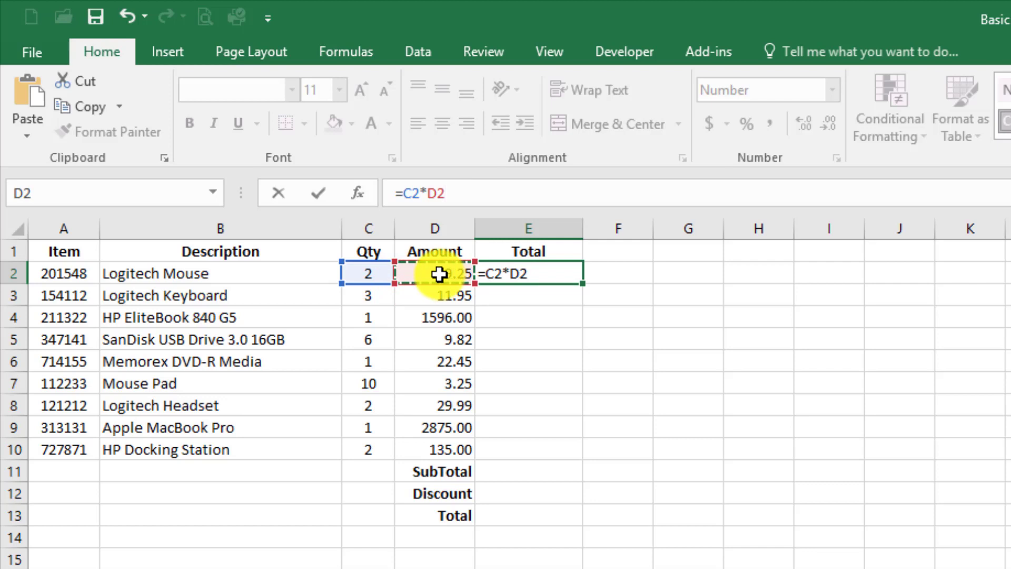
key("Tab")
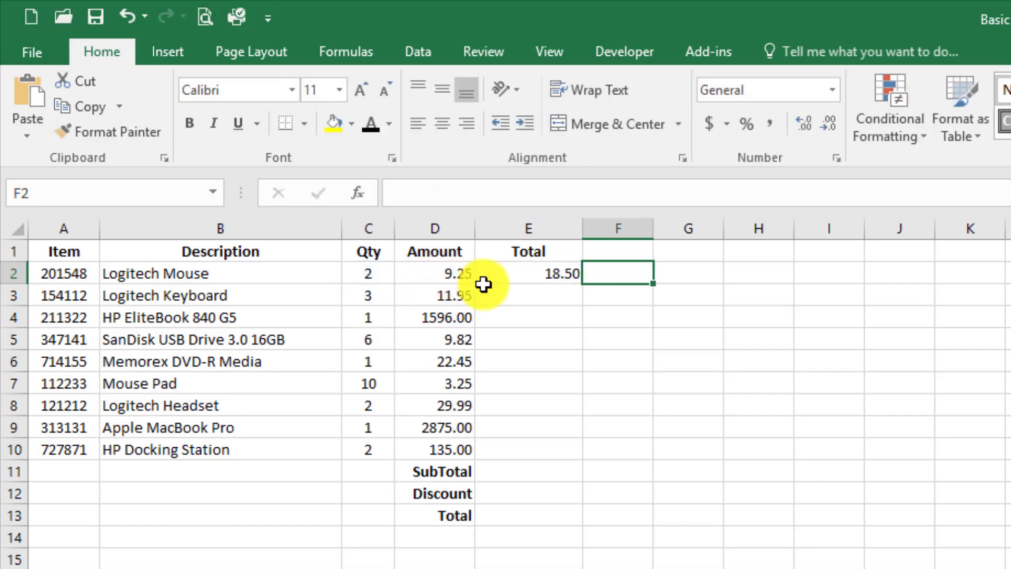
- Re-enter the E2 total formula as =C2*D2, picking the Qty and Amount cells of the same row as references
left_click(542, 278)
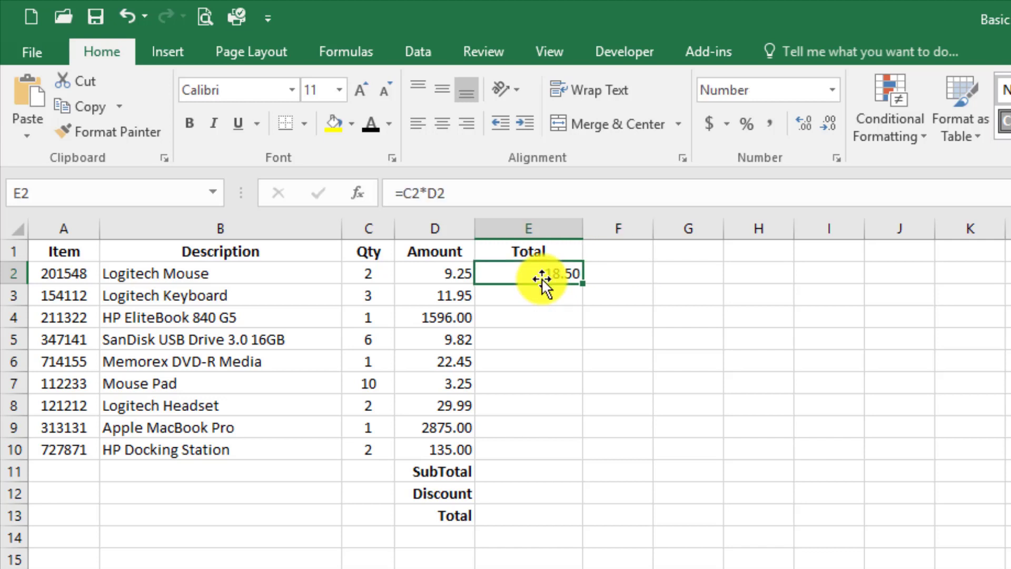
type("=")
key("Left")
key("Left")
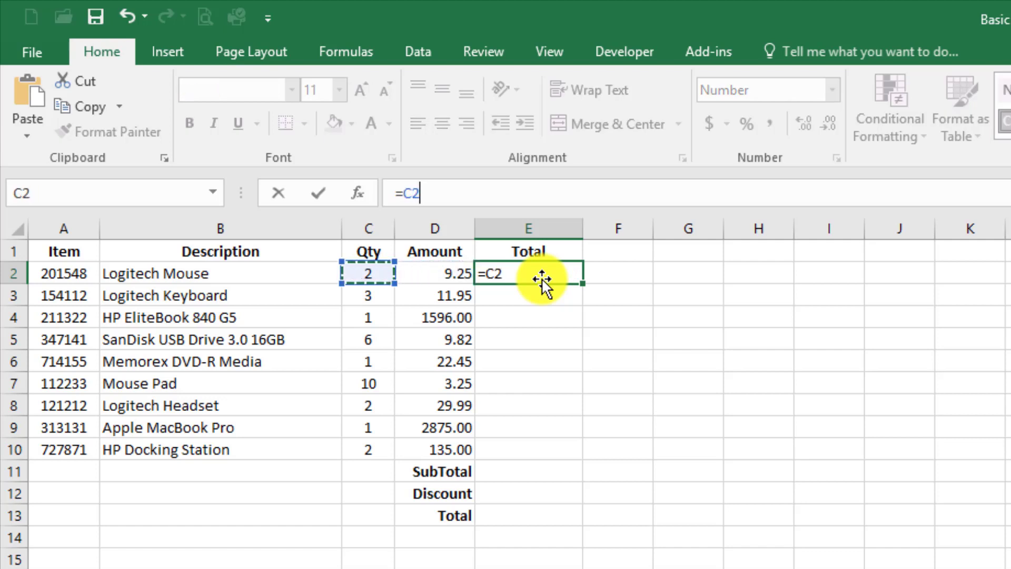
type("*")
key("Left")
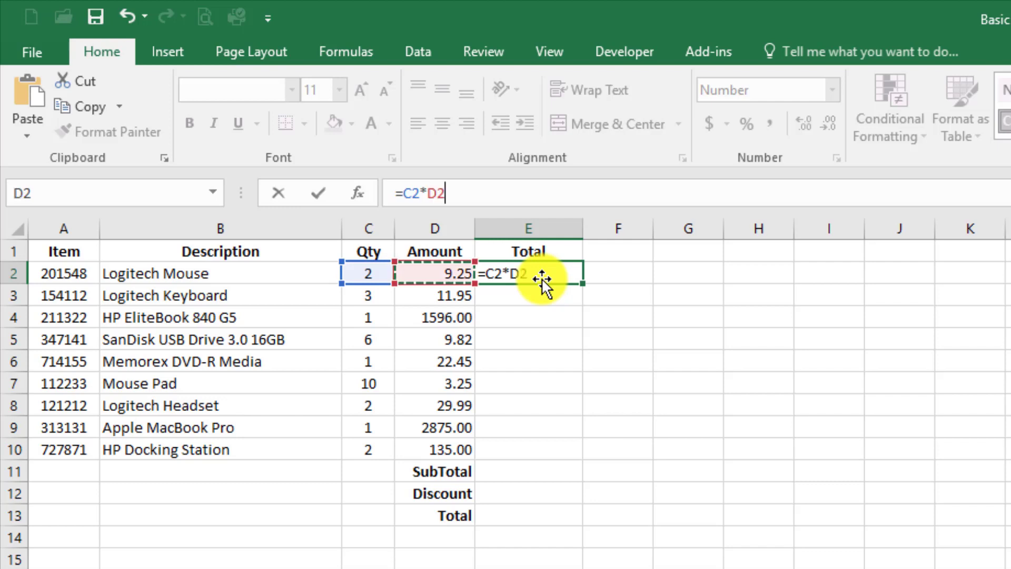
key("Tab")
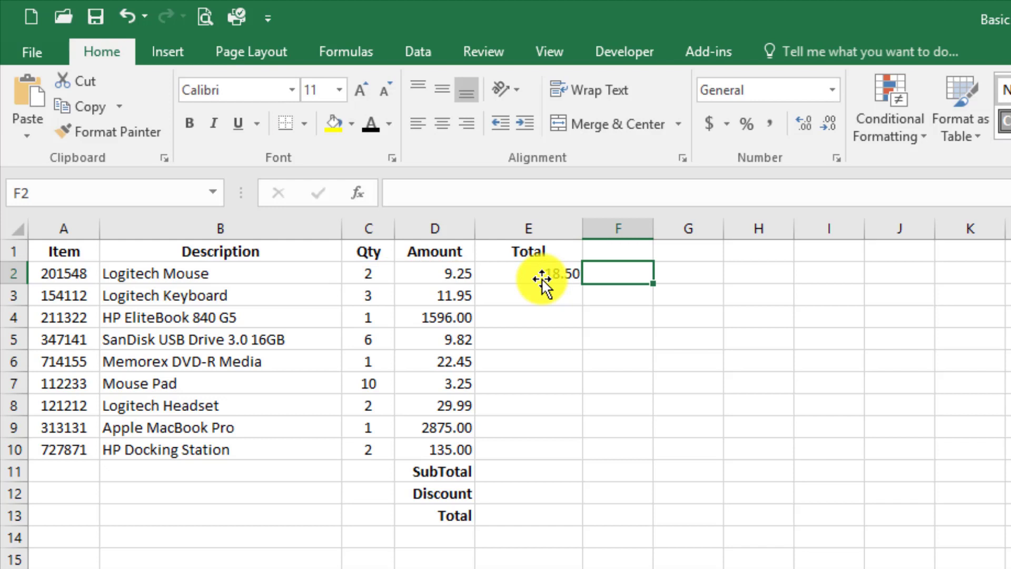
- Overwrite the formula in E2 with =C2*D2 once more, writing out both cell references directly
left_click(541, 278)
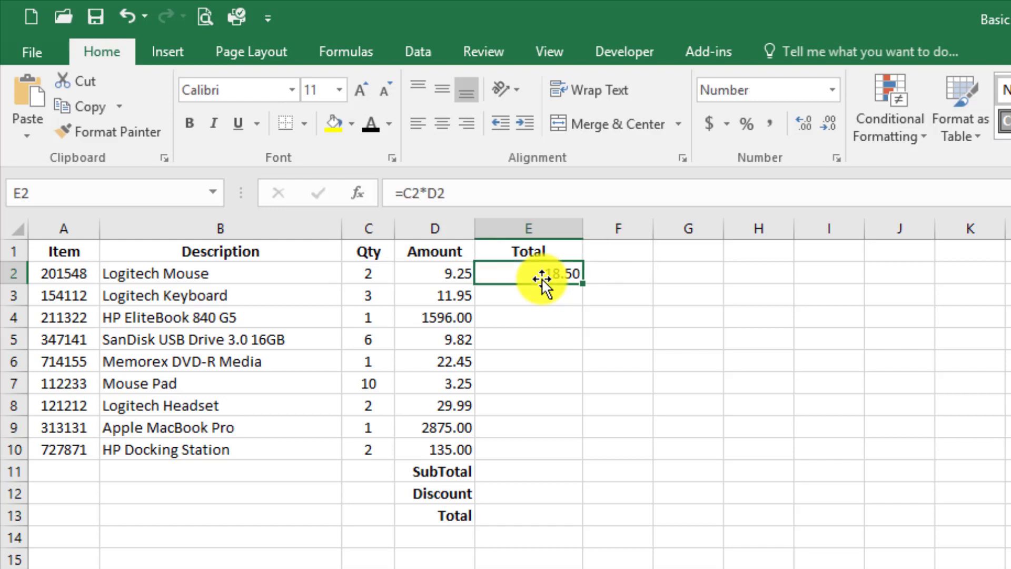
type("=")
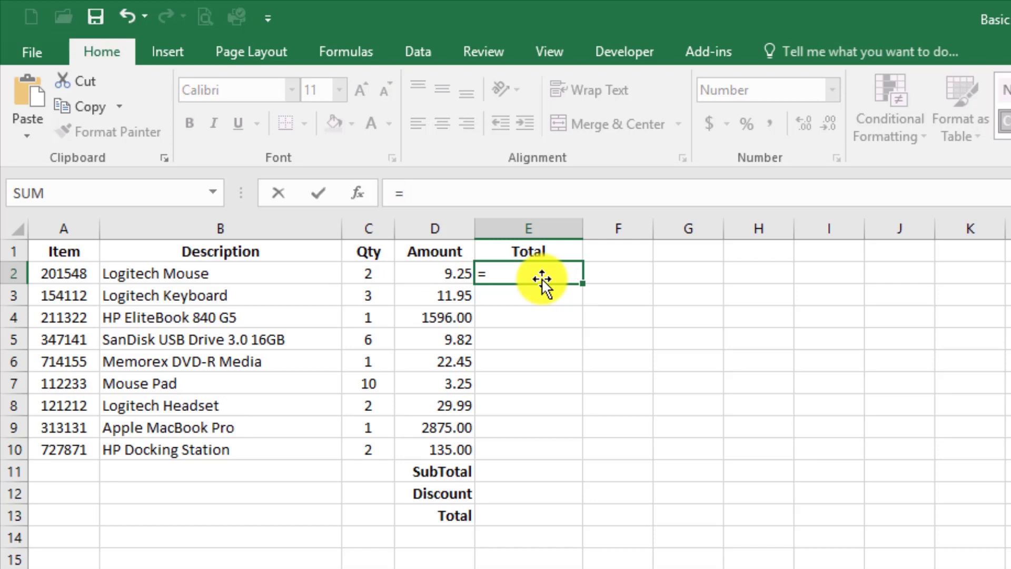
type("C")
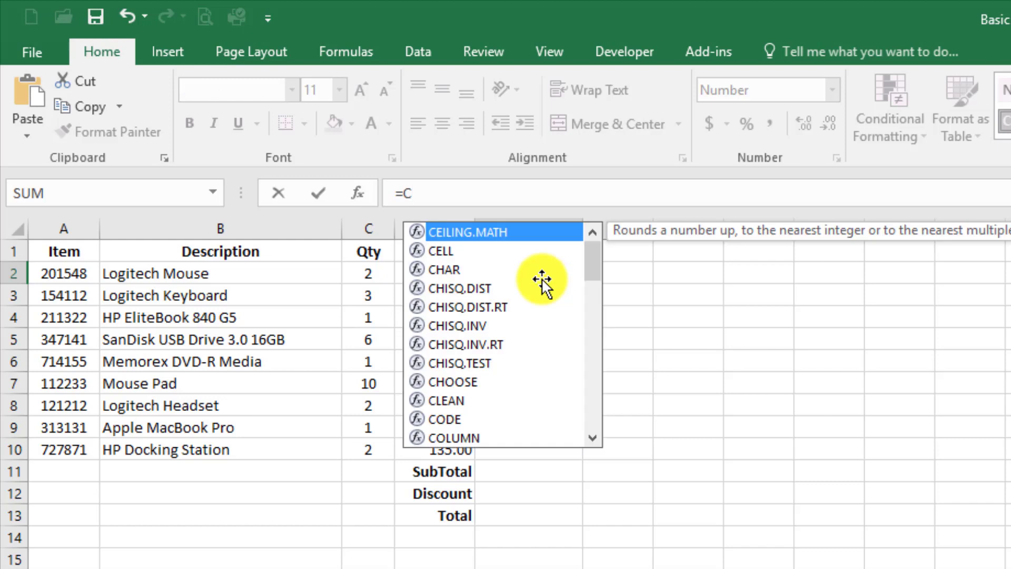
type("2")
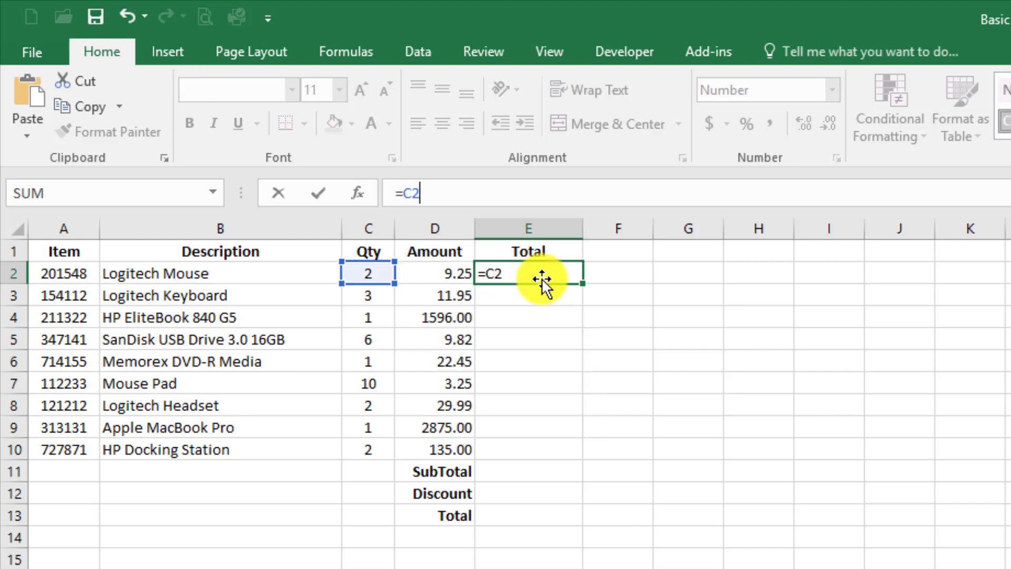
type("*D")
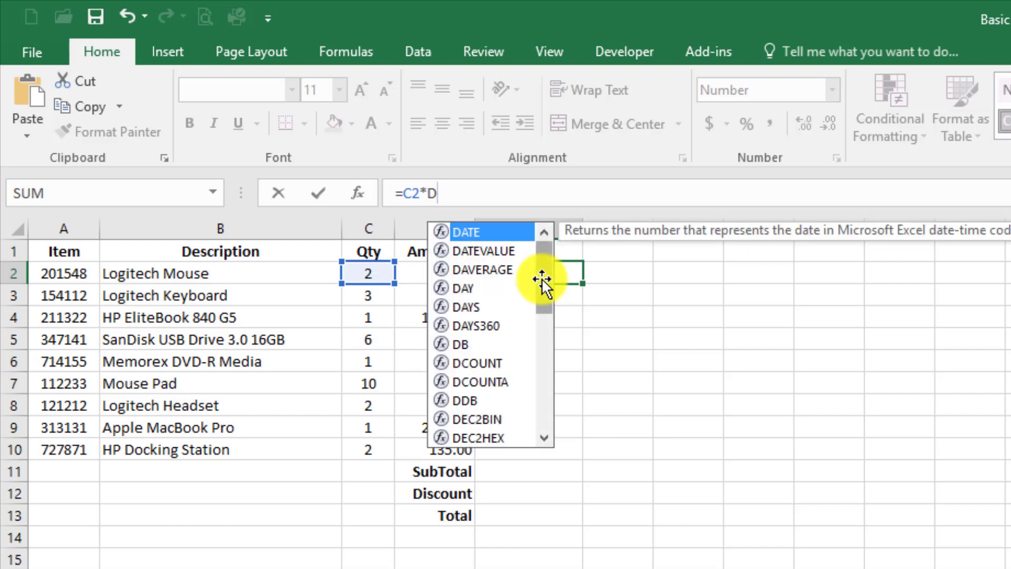
type("2")
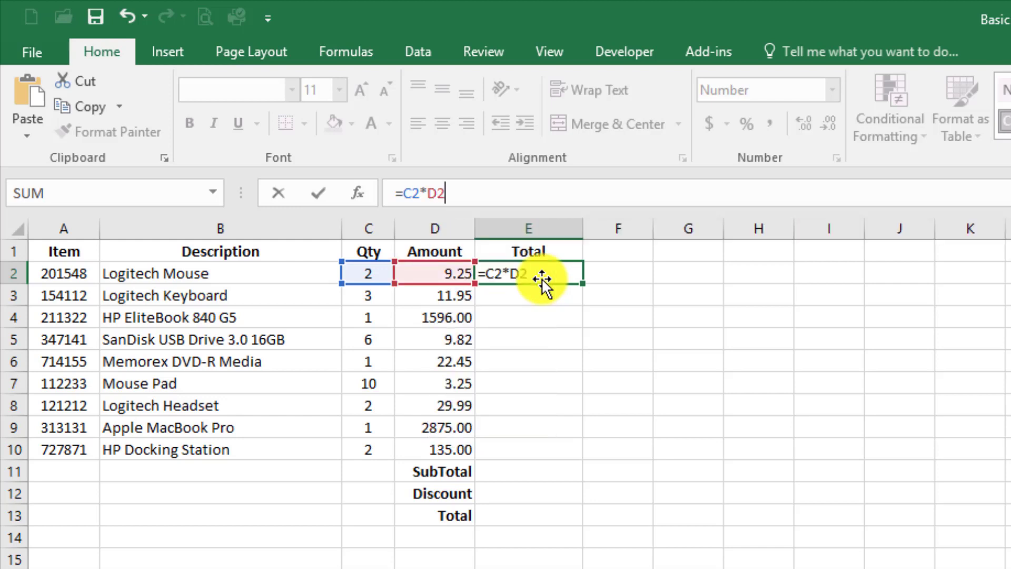
key("Tab")
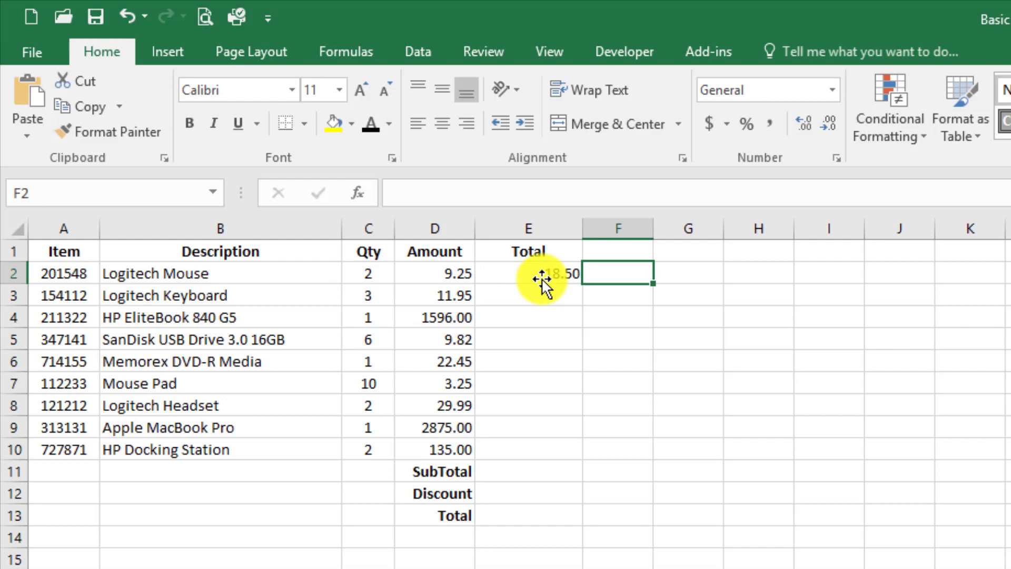
- Copy the total formula from E2 and paste it into E3:E10 for the remaining items
left_click(542, 279)
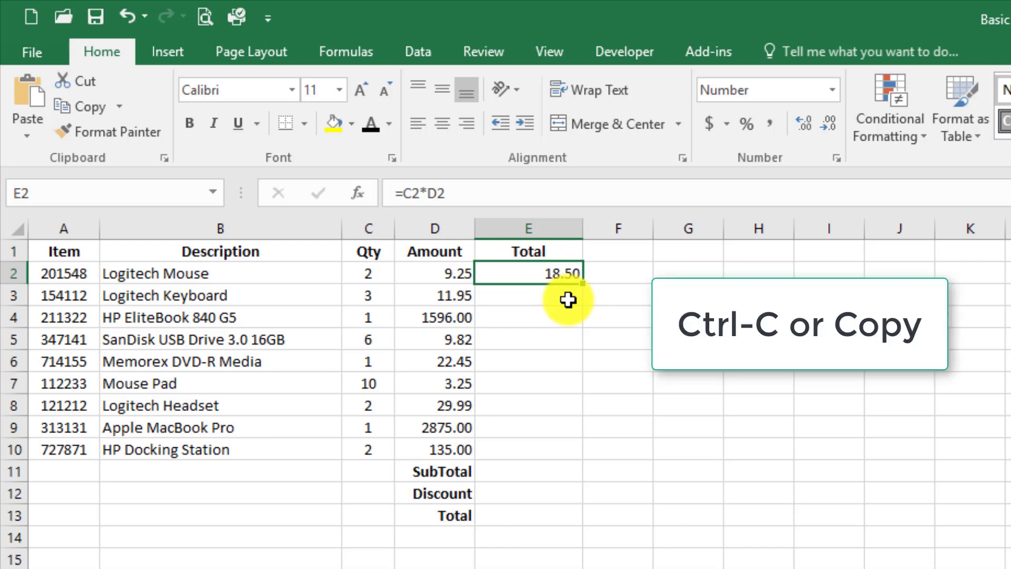
key("ctrl+c")
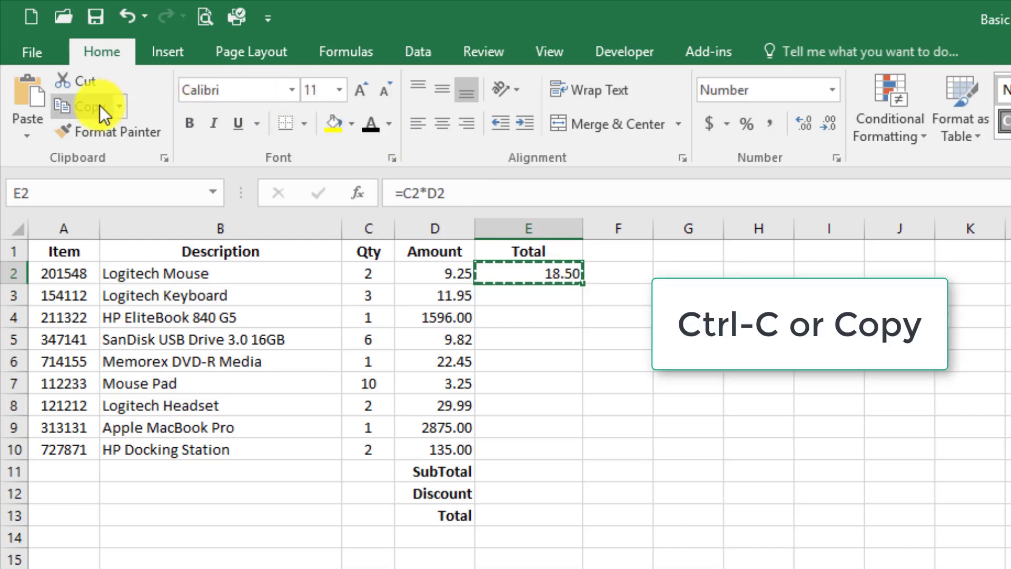
left_click(525, 298)
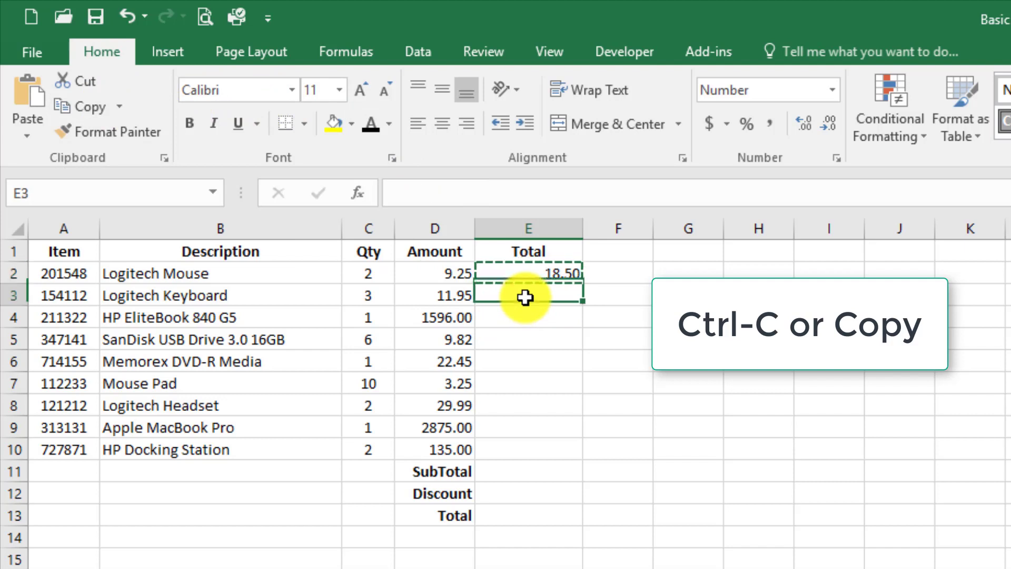
left_click_drag(525, 298, 503, 442)
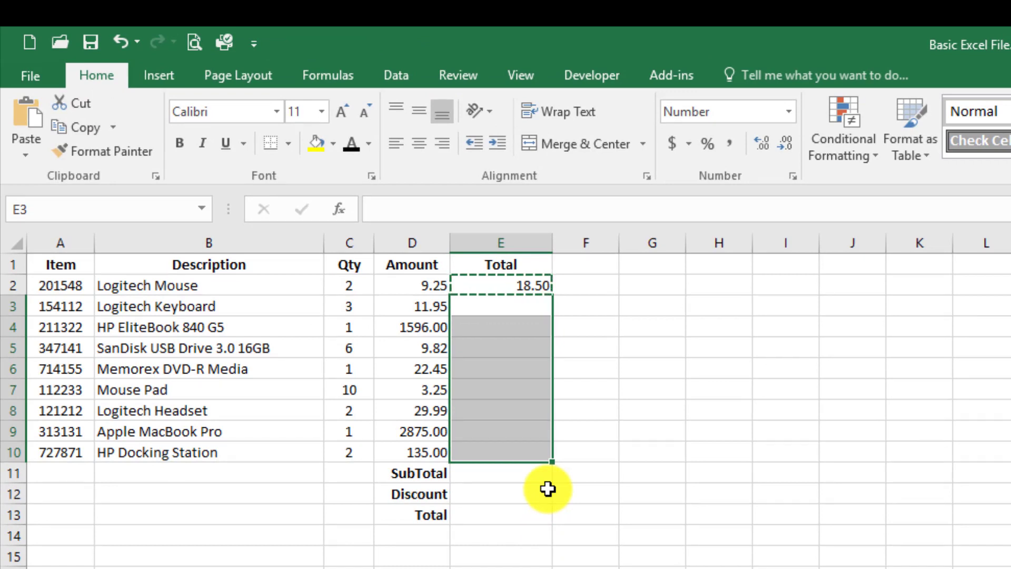
key("Return")
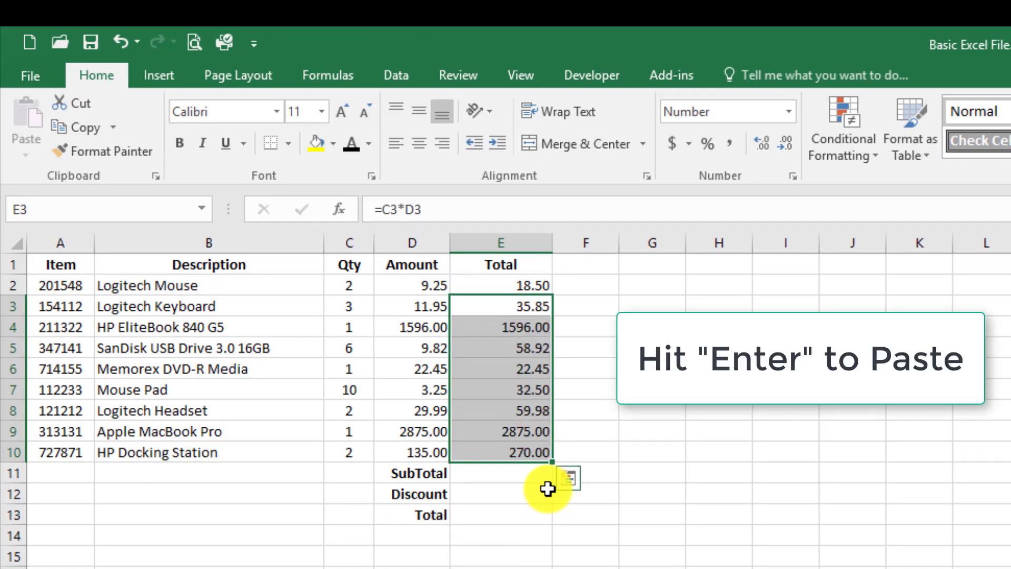
- Examine the pasted formulas in the Total column from E3 to E10 to check each row's cell references
left_click(529, 308)
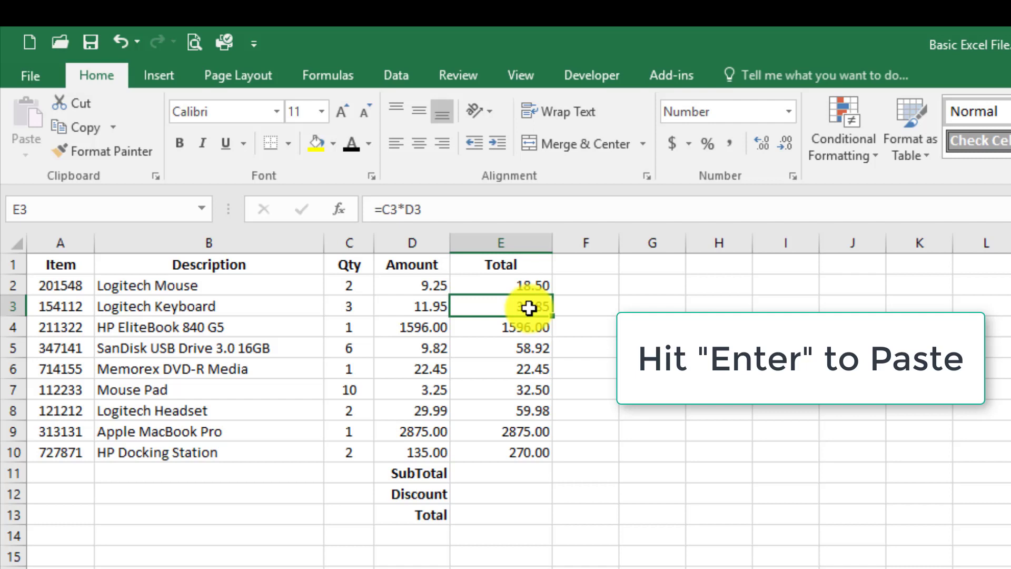
key("Down")
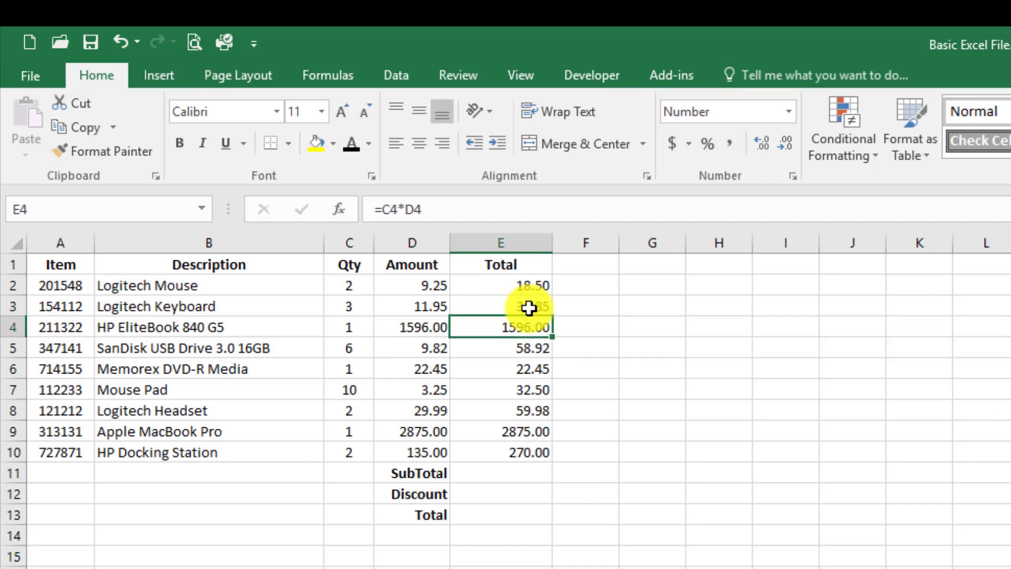
key("Down")
key("Down")
key("Down")
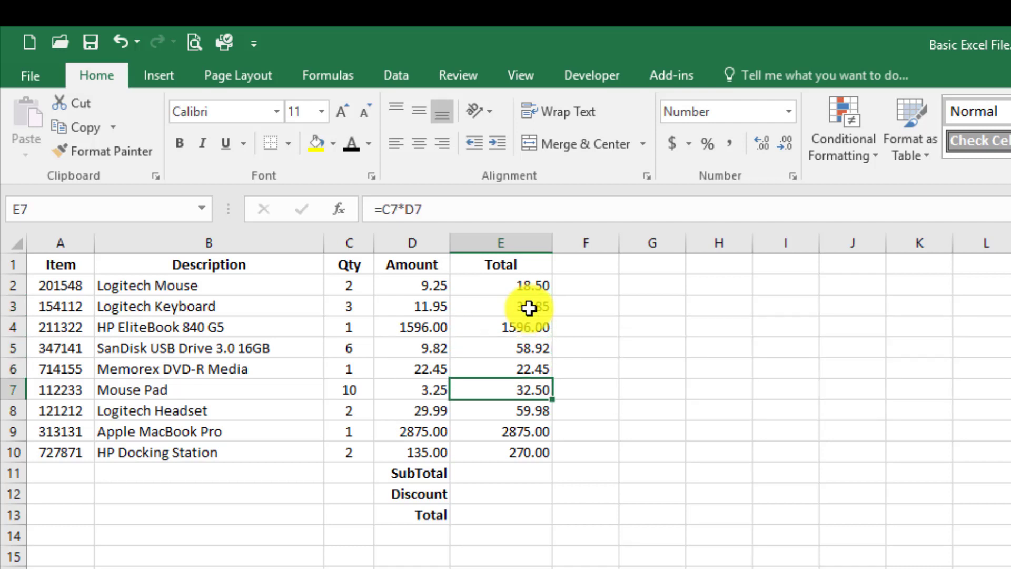
key("Down")
key("Down")
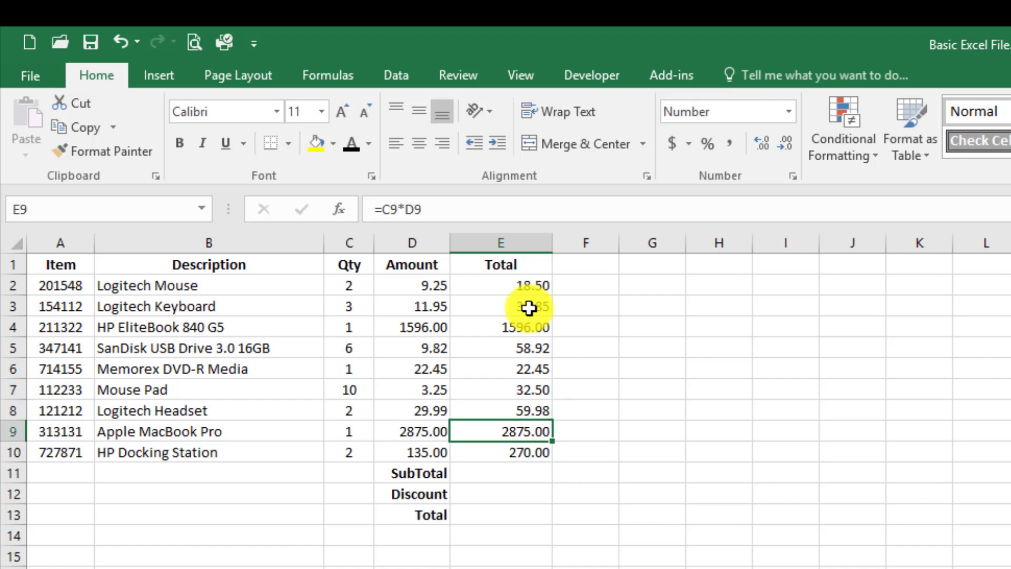
key("Down")
key("Up")
key("Up")
key("Up")
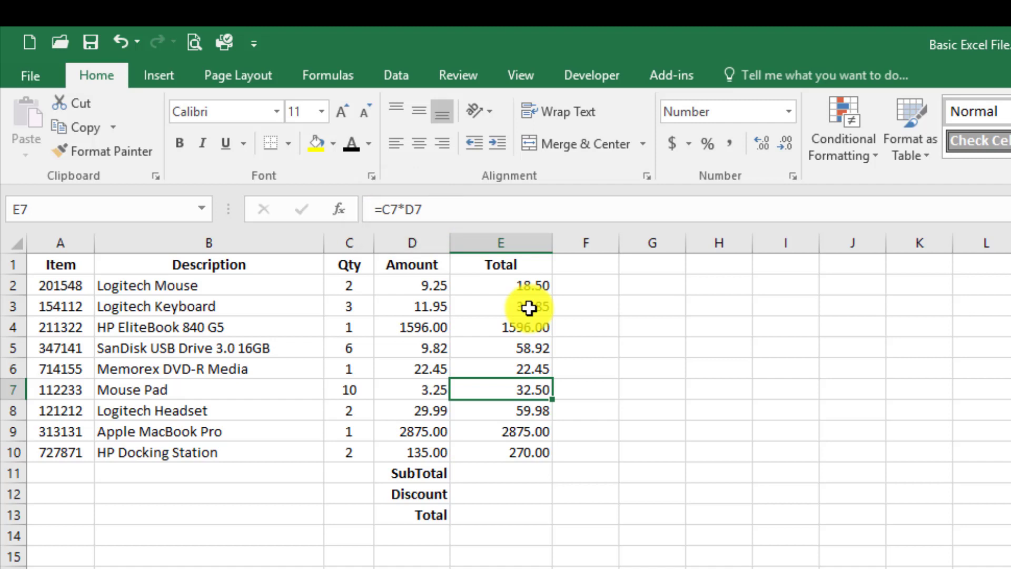
key("Down")
key("Up")
key("Up")
key("Up")
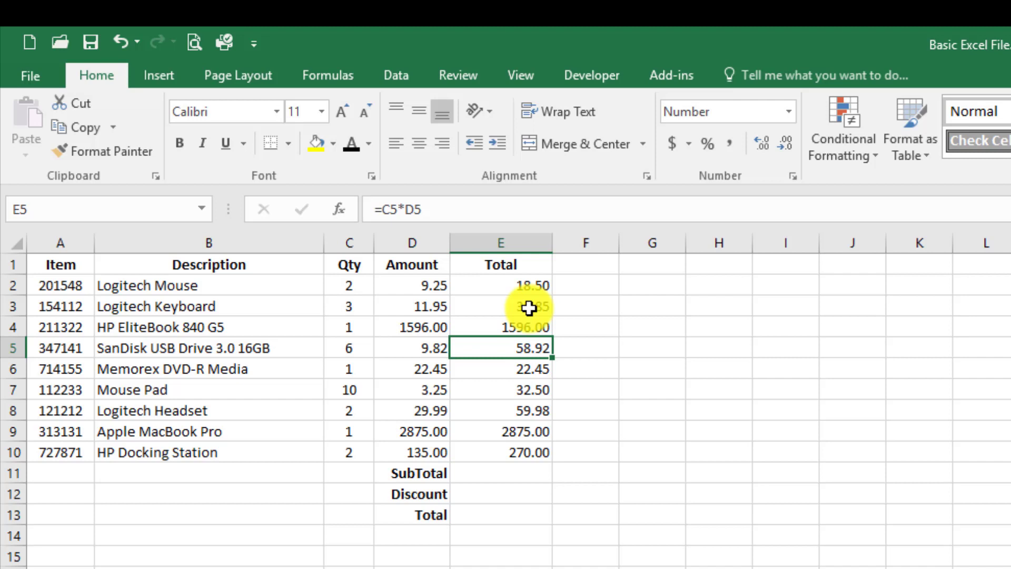
- Start a formula in cell G5 that adds the quantities in C5 and C7, as =C5+C7
key("Right")
key("Right")
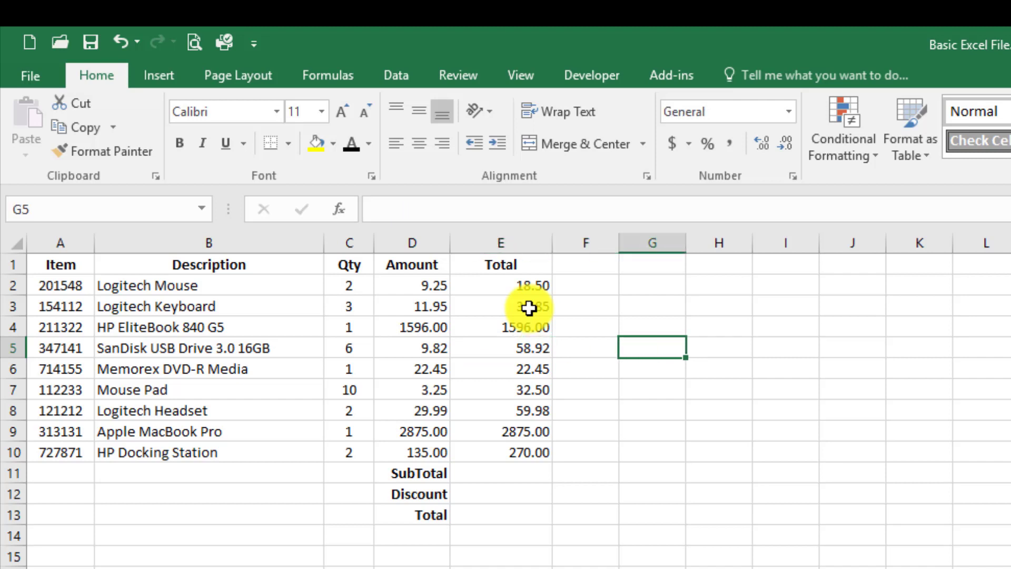
type("=")
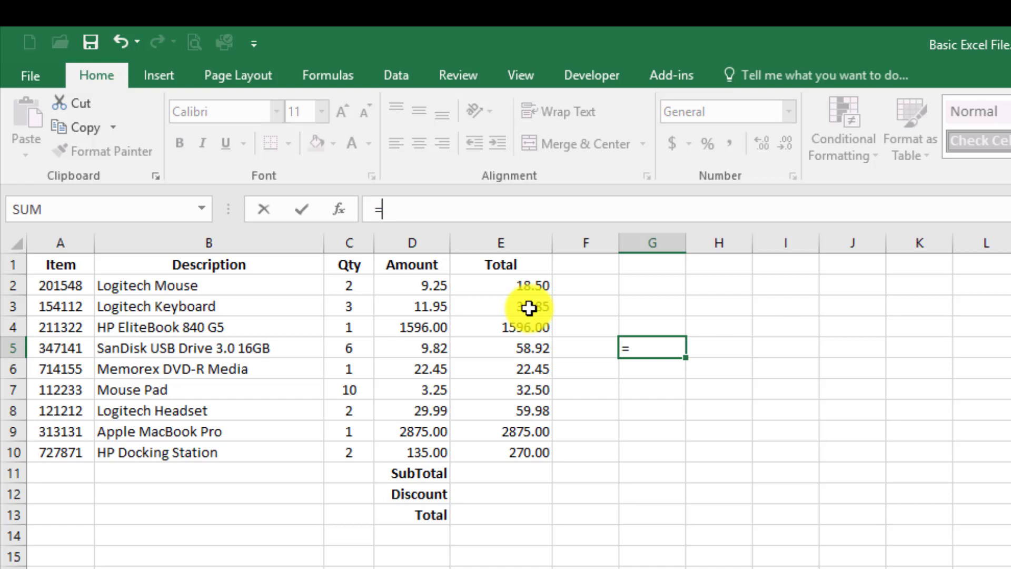
key("Left")
key("Left")
key("Left")
key("Left")
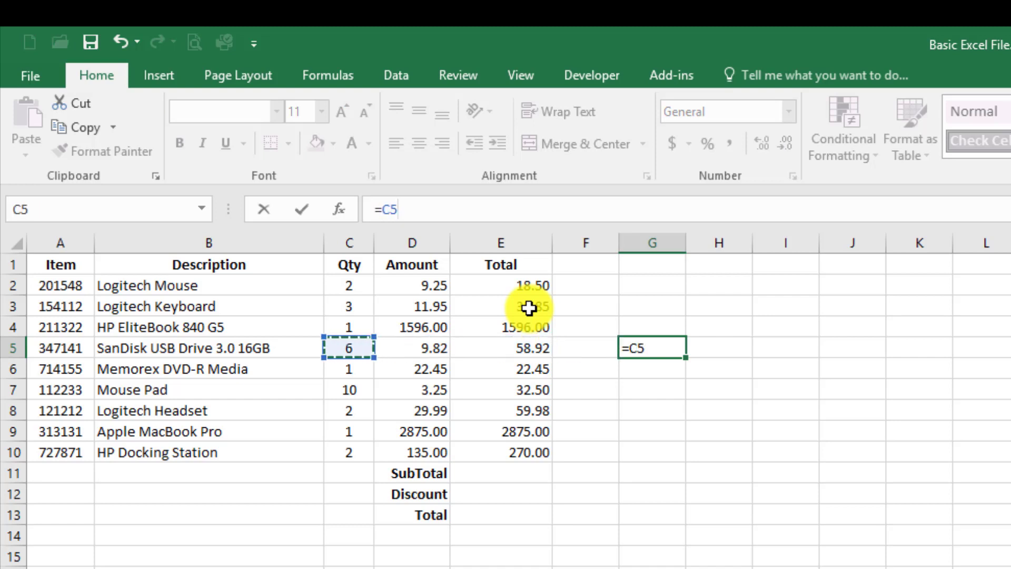
type("+")
key("Down")
key("Down")
key("Left")
key("Left")
key("Left")
key("Left")
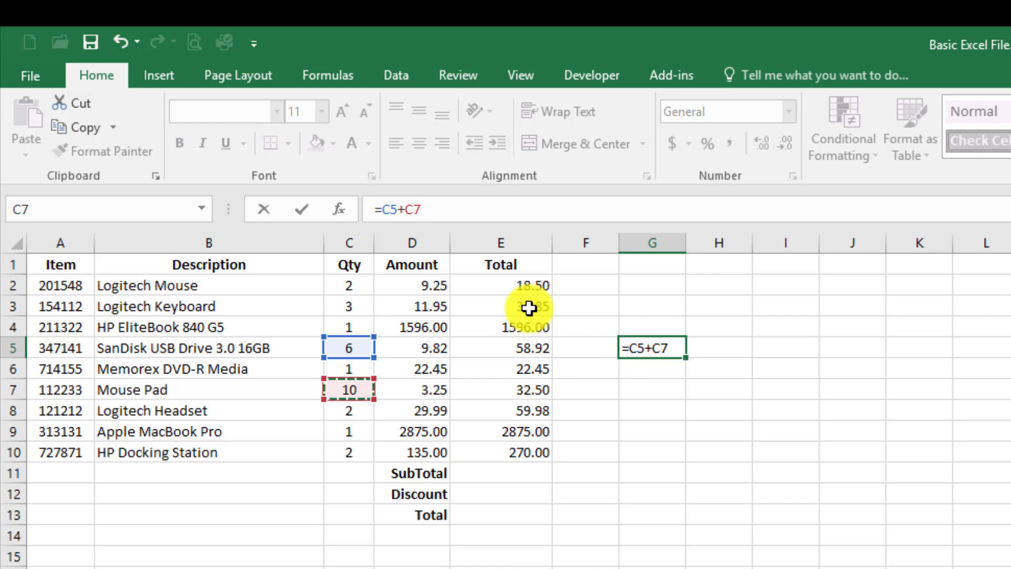
- Extend the G5 formula by multiplying by the Logitech Mouse amount in D2, giving =C5+C7*D2
type("*")
key("Left")
key("Left")
key("Left")
key("Up")
key("Up")
key("Up")
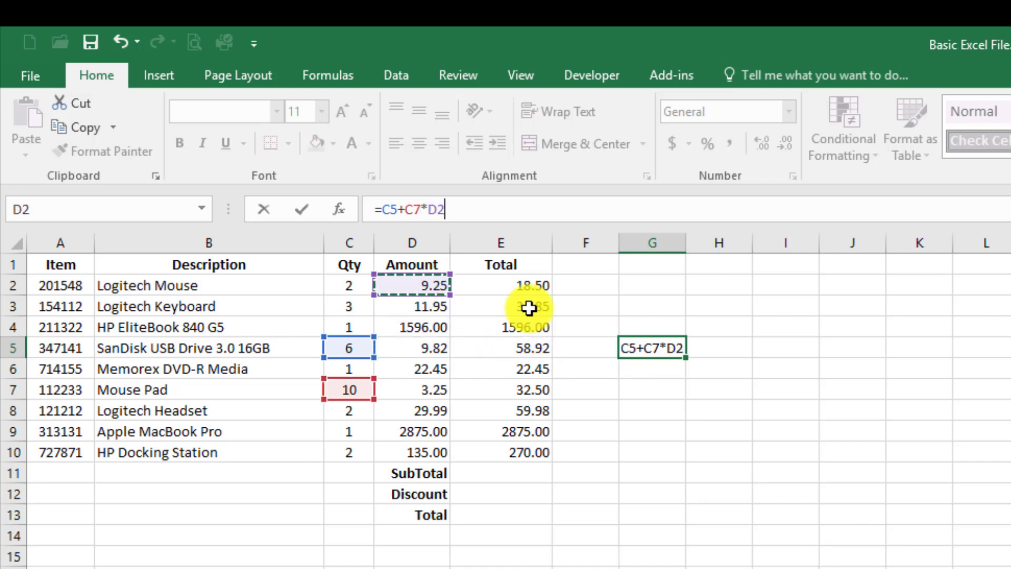
- Add a division by the quantity in C2 to the G5 formula and enter it as =C5+C7*D2/C2
type("/")
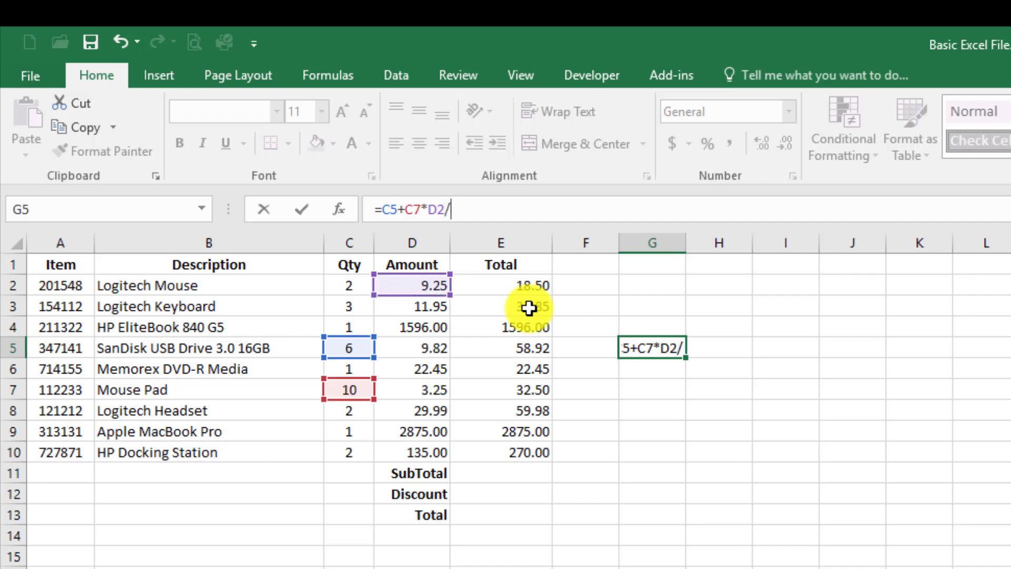
key("Left")
key("Left")
key("Left")
key("Left")
key("Up")
key("Up")
key("Up")
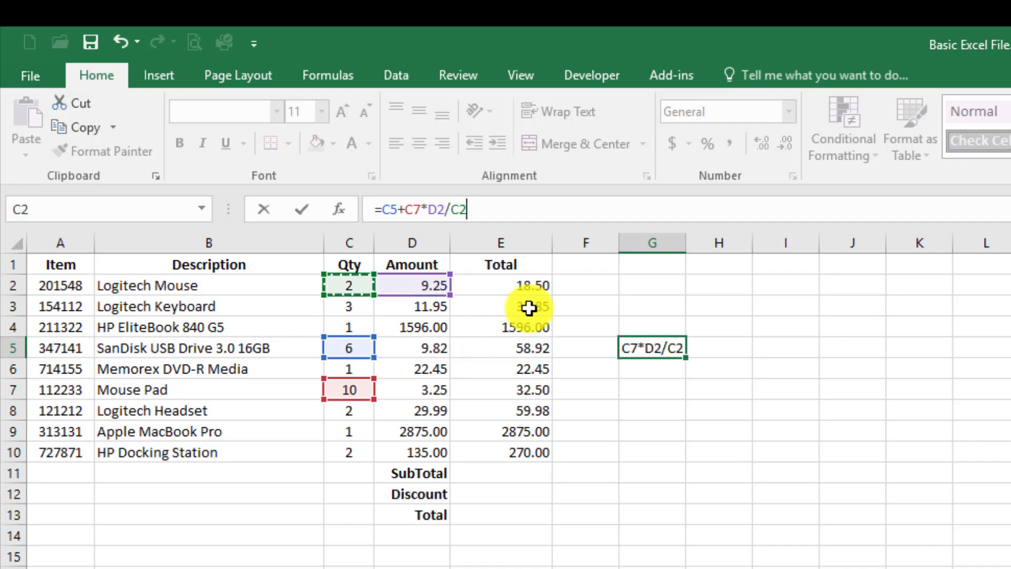
key("Tab")
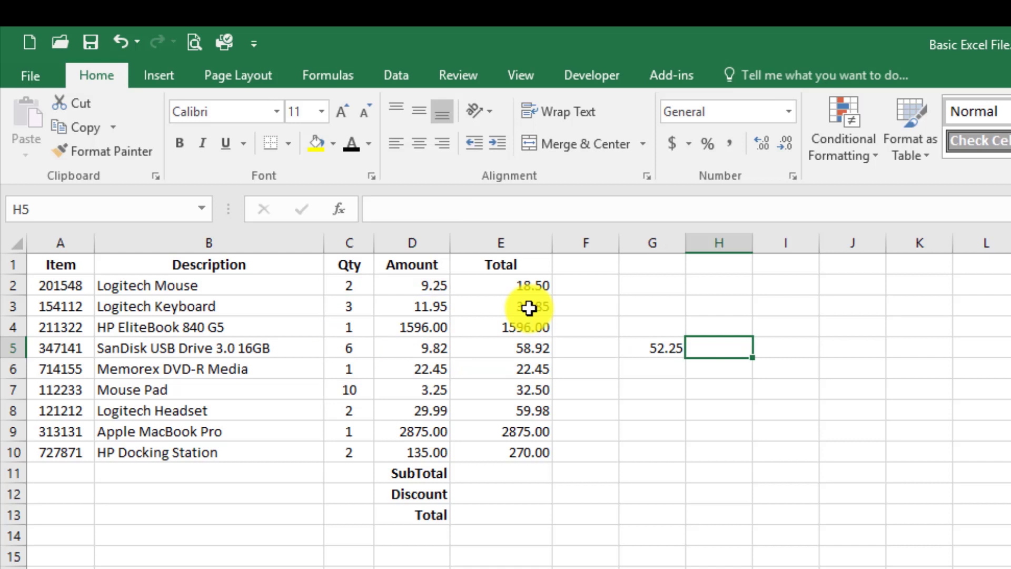
- Review the combined formula in G5 and clear it from the cell
key("Left")
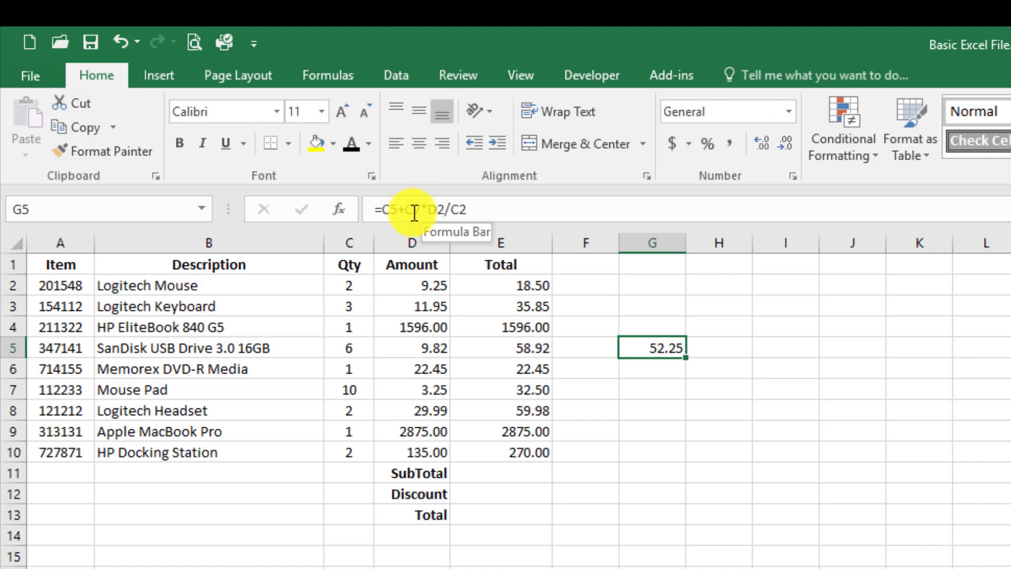
key("Delete")
left_click(628, 383)
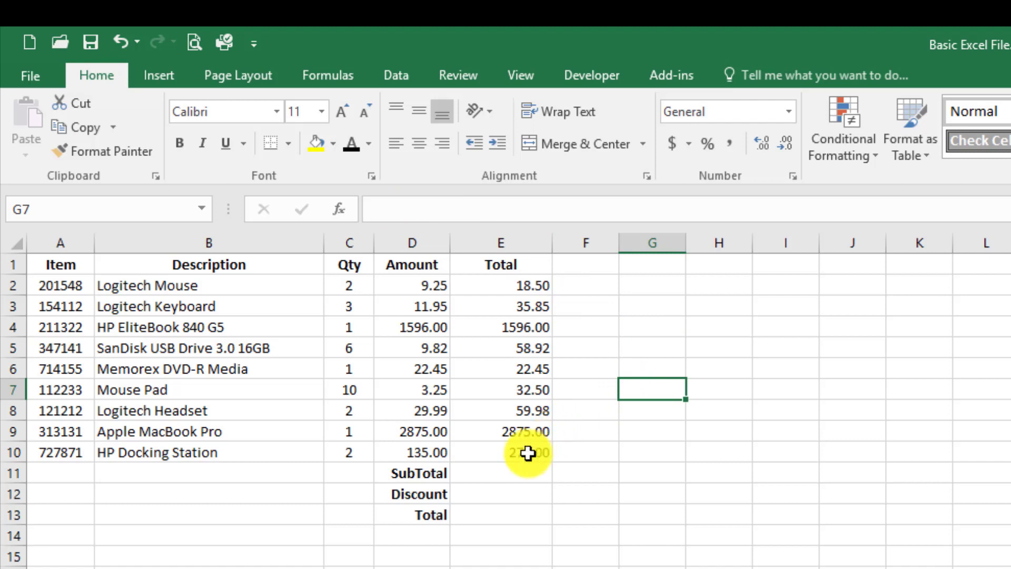
- Start a SUM function in cell E11, beside the SubTotal label
left_click(513, 477)
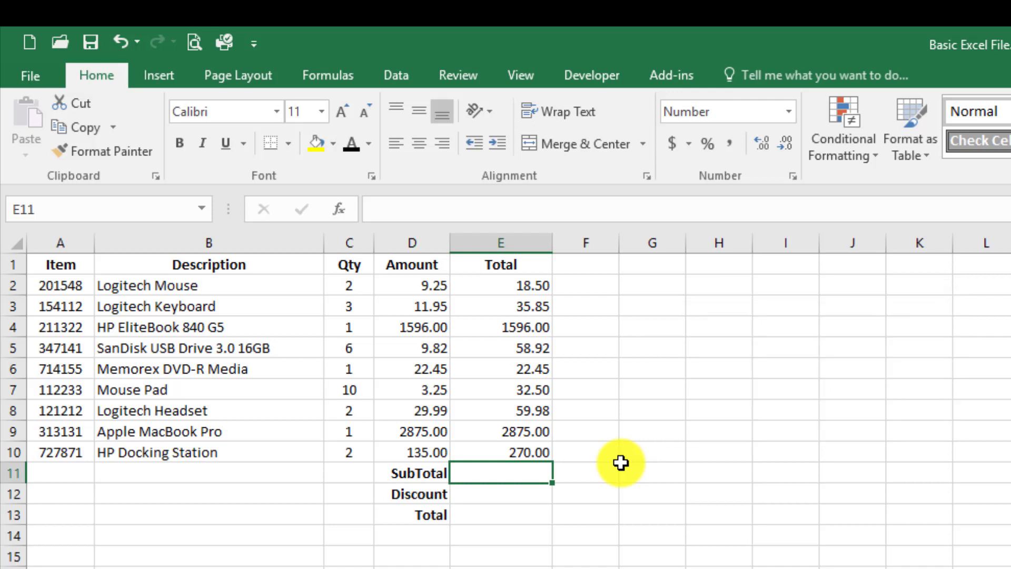
type("=s")
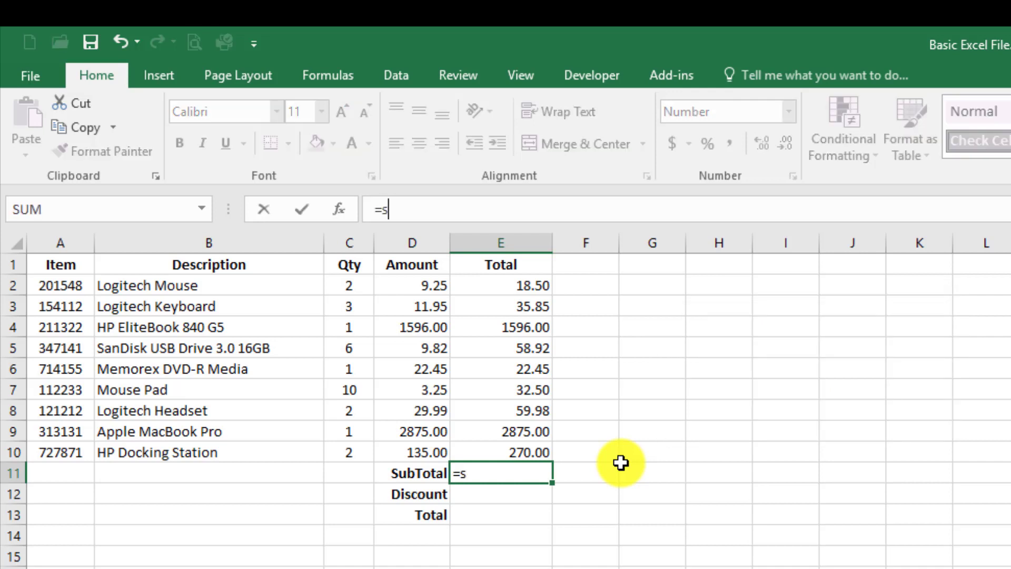
type("um")
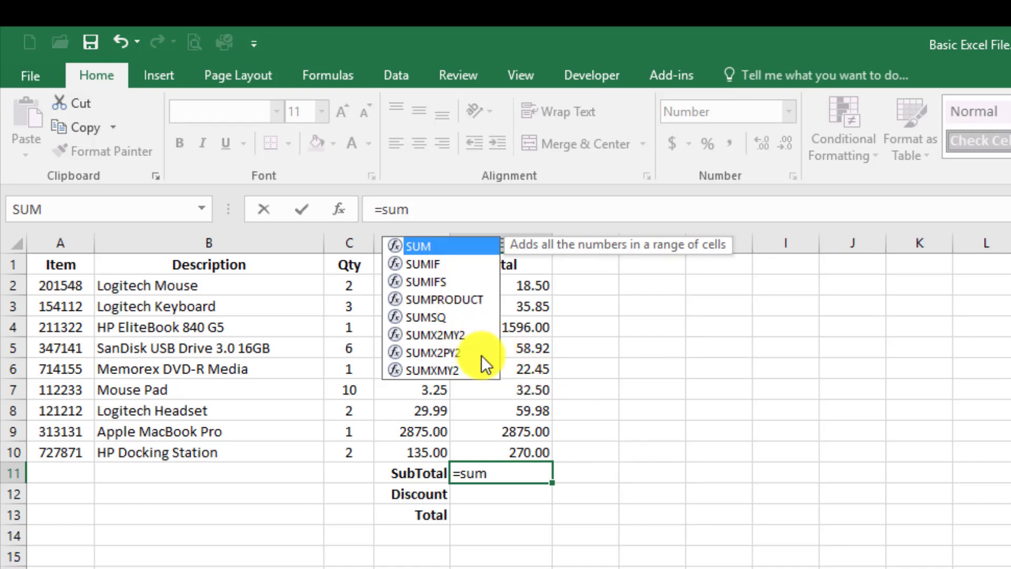
type("(")
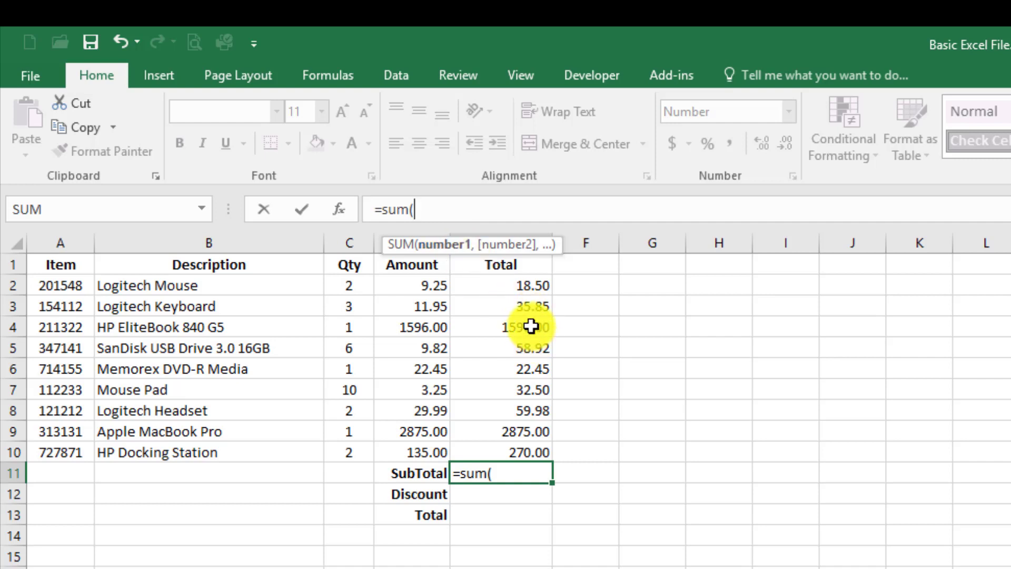
- Try picking the individual totals E2, E5, E7 and E9 as separate arguments of the SUM function
left_click(522, 287)
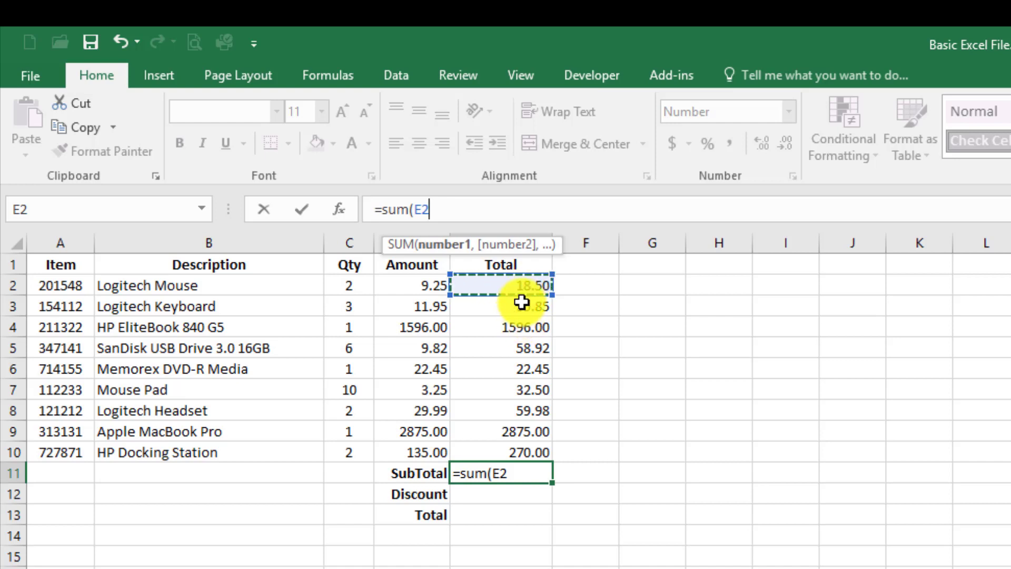
left_click(520, 346, "ctrl")
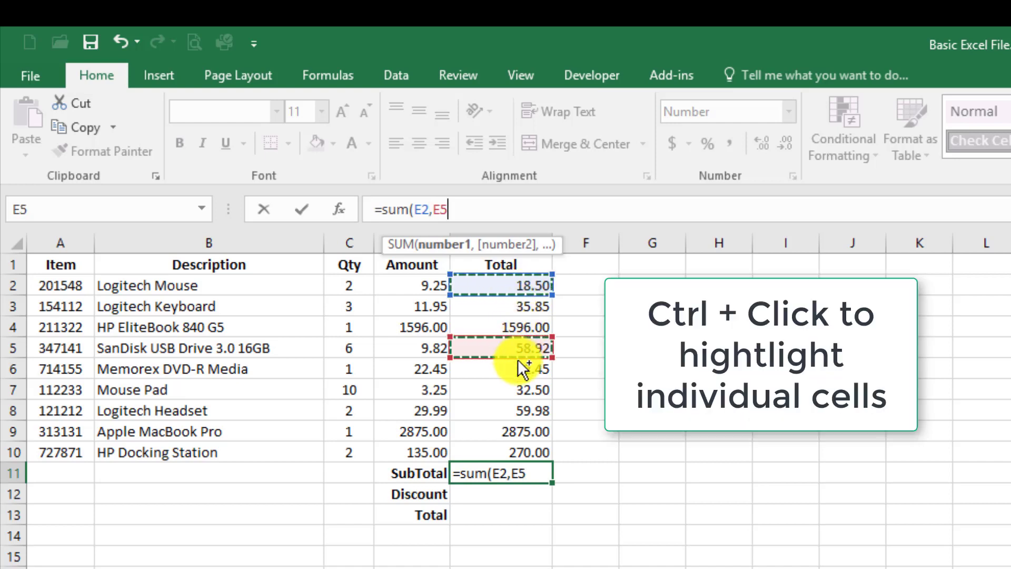
left_click(511, 391, "ctrl")
left_click(509, 430, "ctrl")
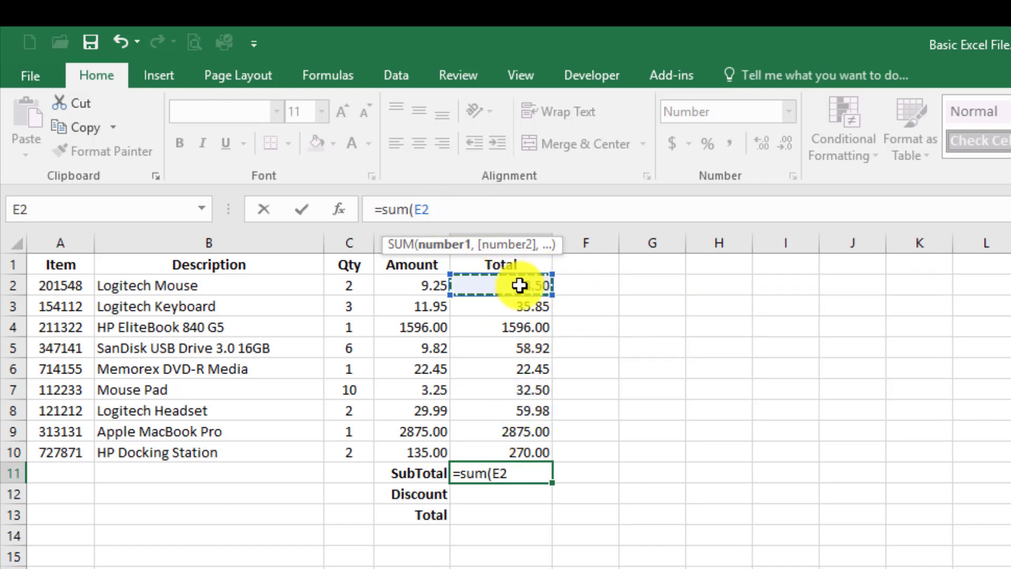
- Set the SUM argument in E11 to the range E2:E10 and enter the subtotal formula
left_click_drag(519, 283, 518, 445)
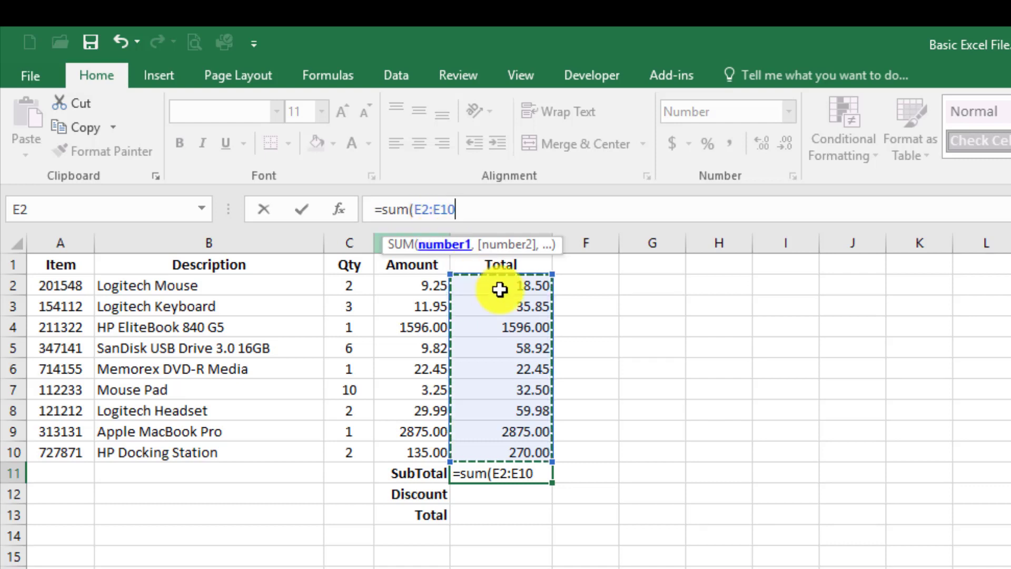
key("Tab")
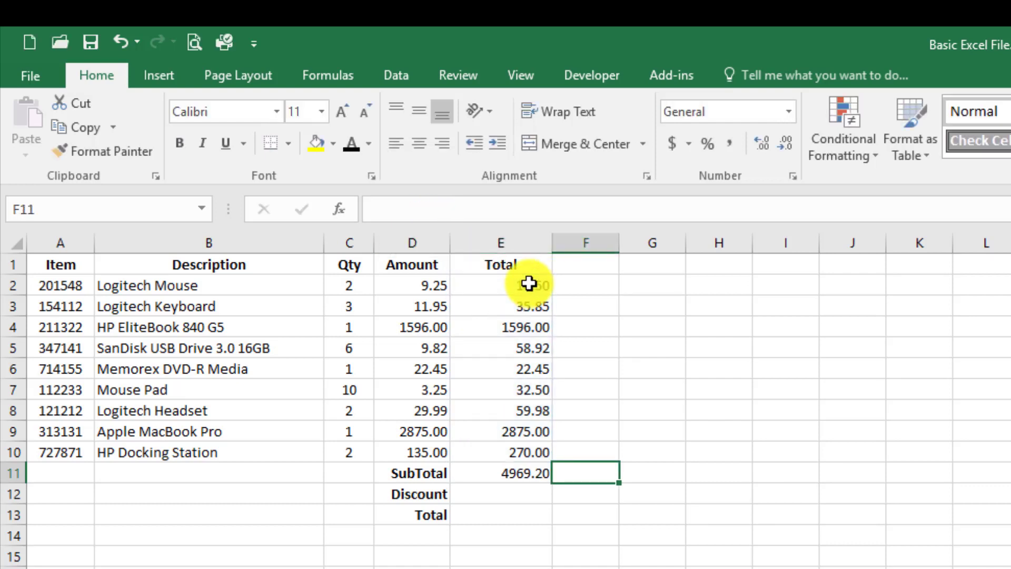